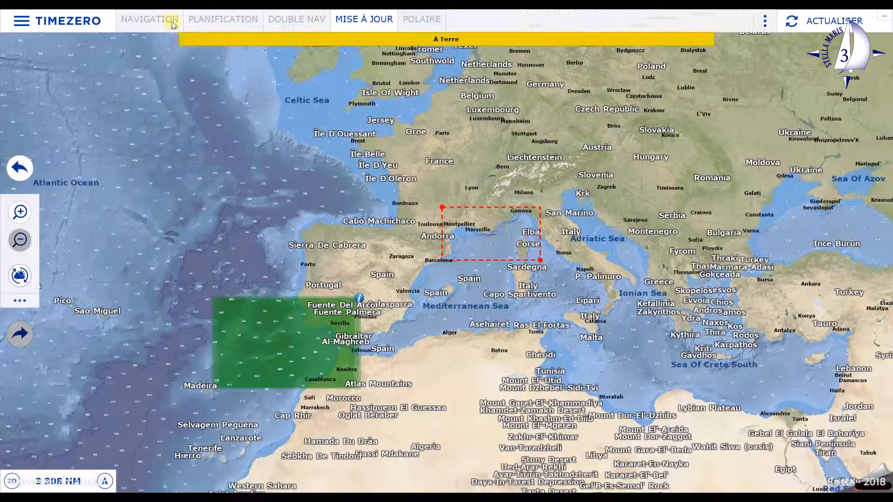
- Open the weather file arome_0_025_2018-02-09_17-27-15.grb from Documents\squid\grib and show its forecast details on the map
click(79, 28)
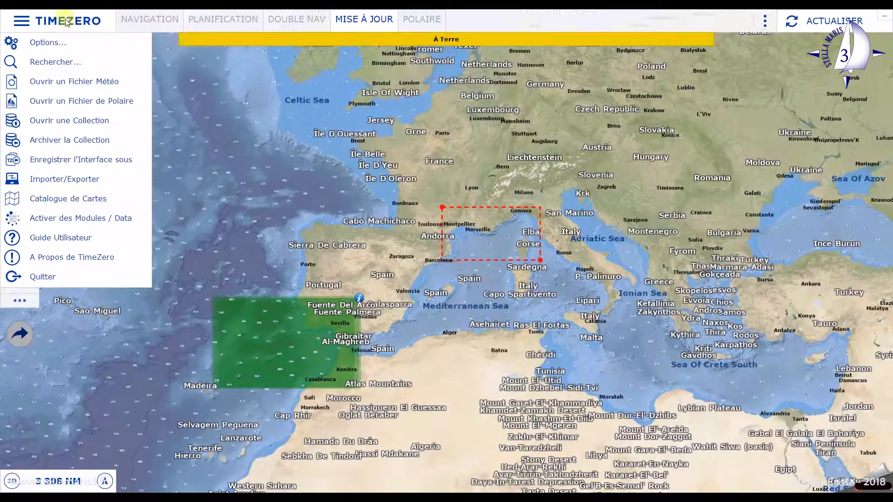
click(67, 84)
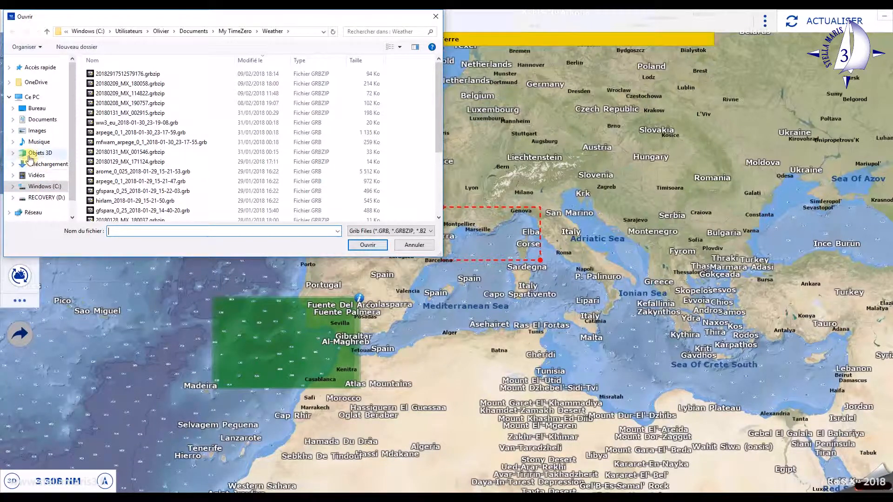
click(41, 119)
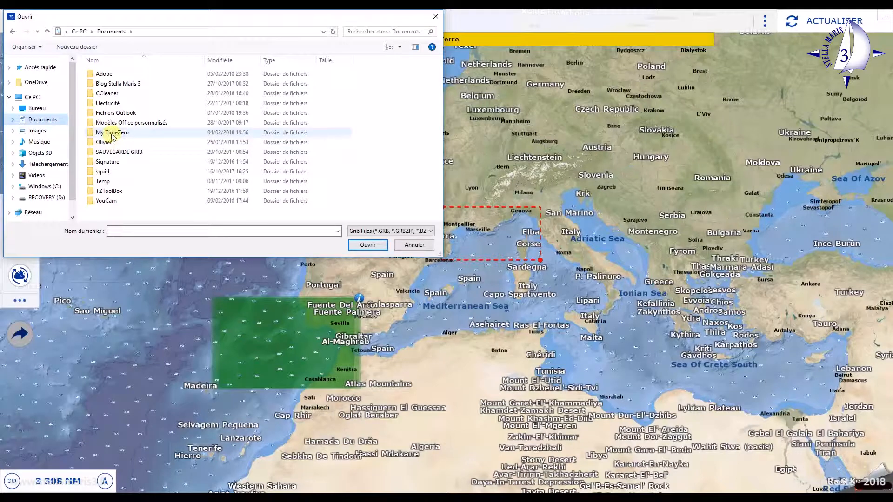
double_click(102, 172)
double_click(101, 74)
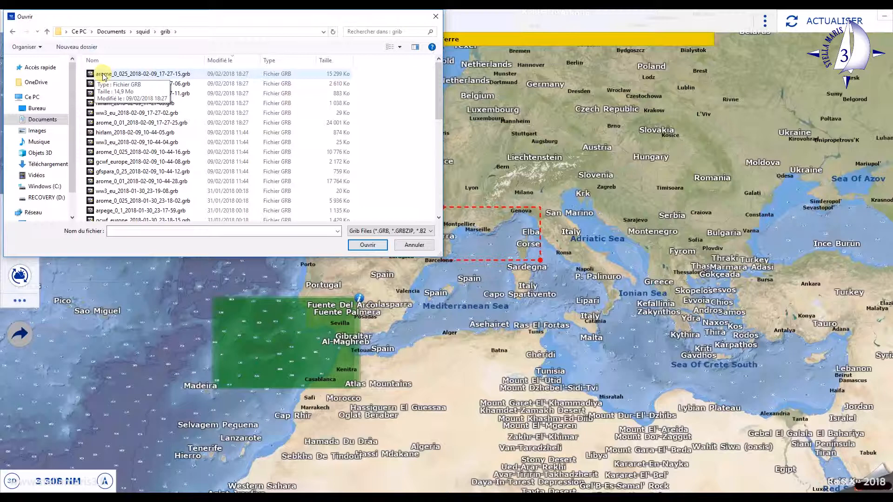
double_click(102, 75)
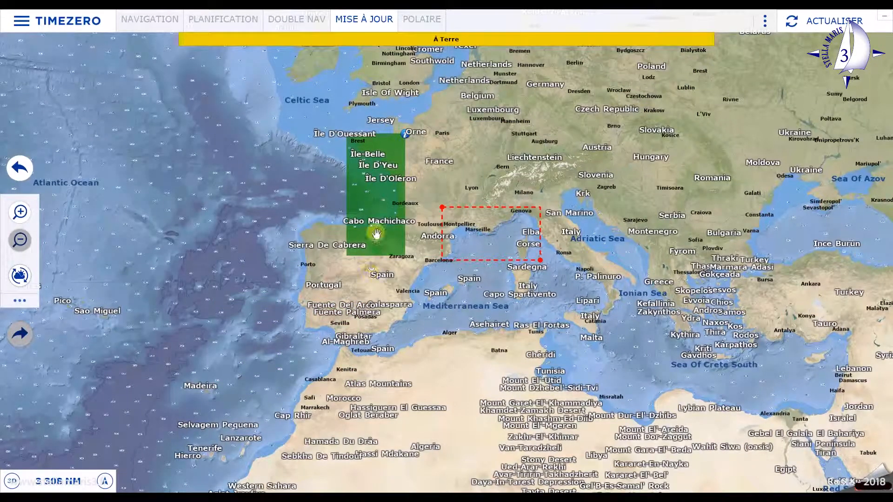
click(406, 136)
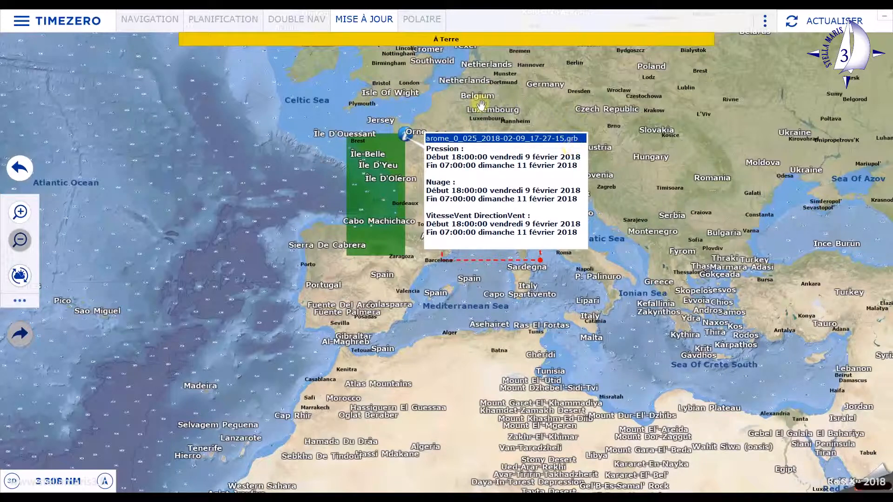
- In the planning workspace, colour the weather layer by wind for the forecast area over the Bay of Biscay
click(230, 17)
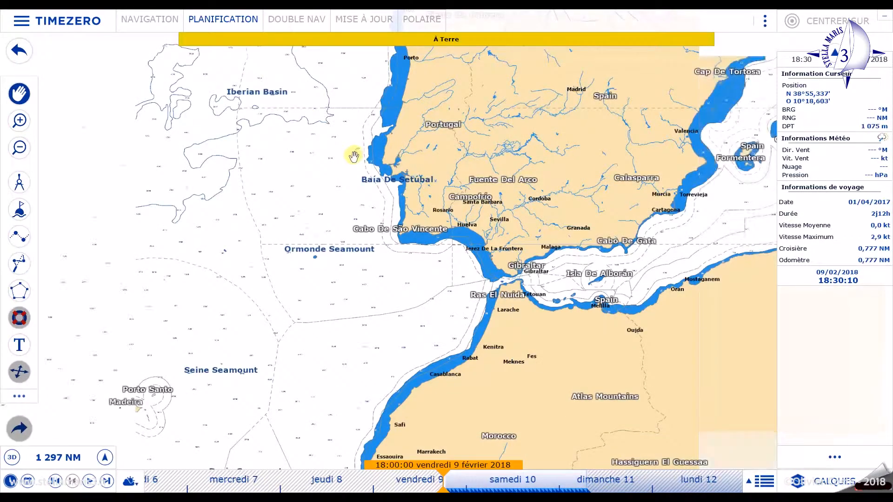
scroll(353, 156, down, 3)
drag(327, 130, 328, 391)
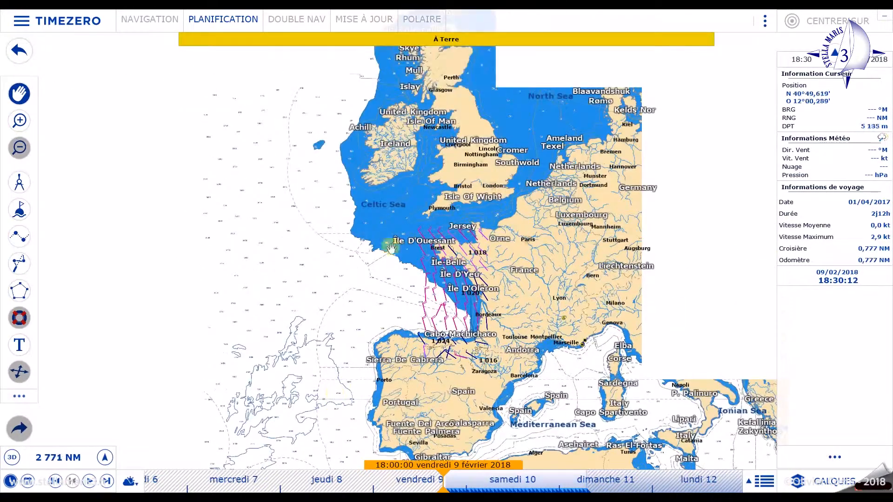
drag(455, 273, 330, 200)
scroll(360, 216, up, 2)
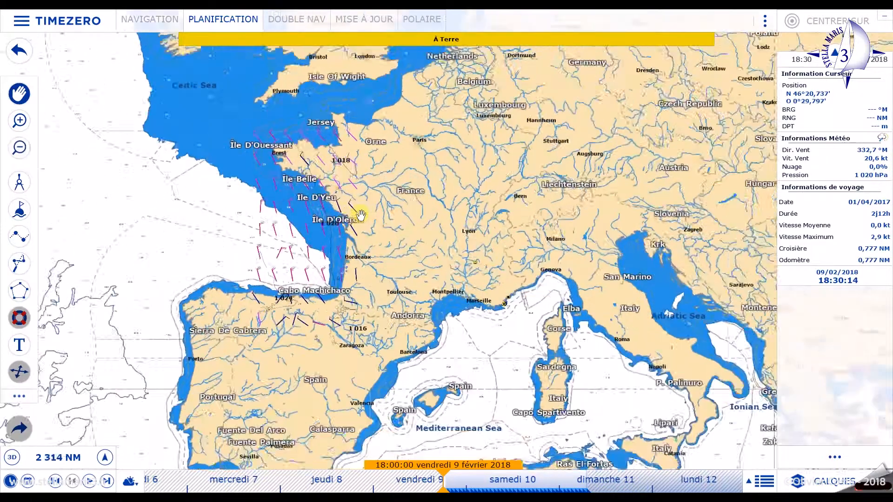
scroll(361, 216, up, 4)
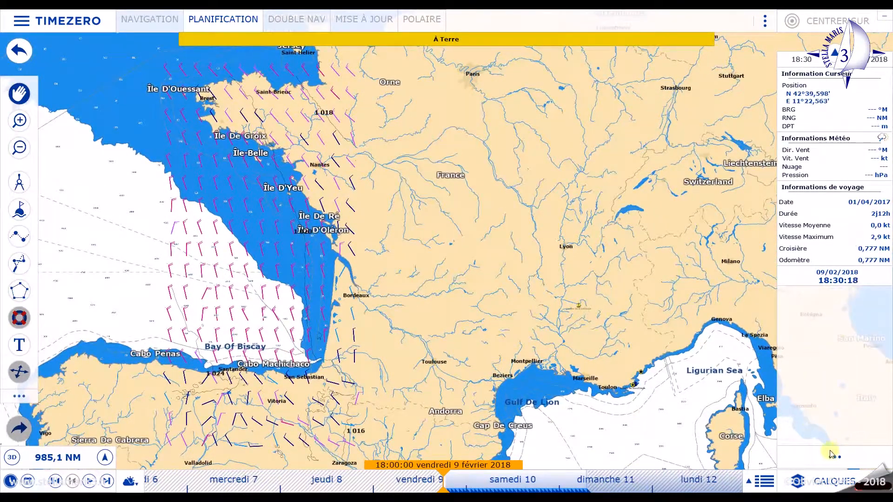
click(837, 483)
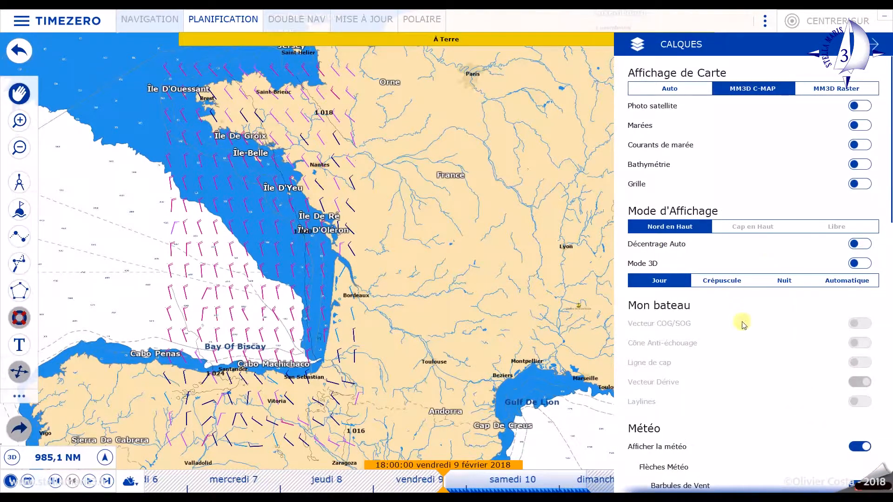
scroll(743, 325, down, 3)
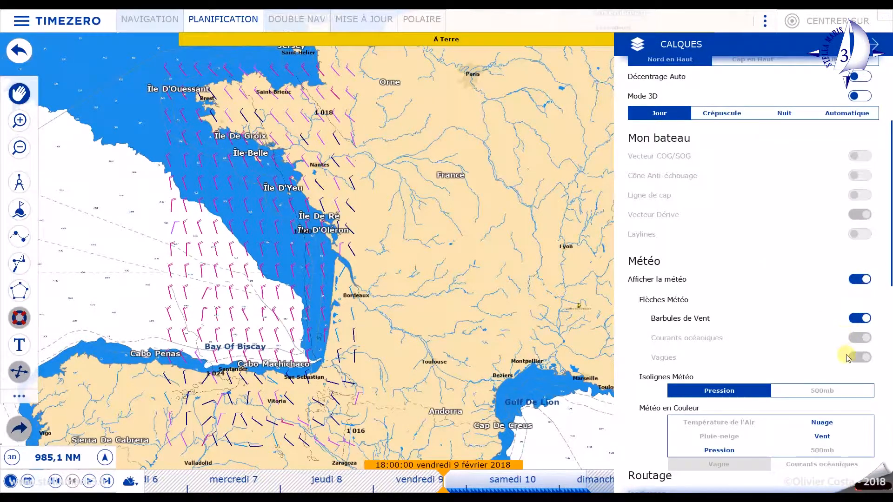
click(822, 437)
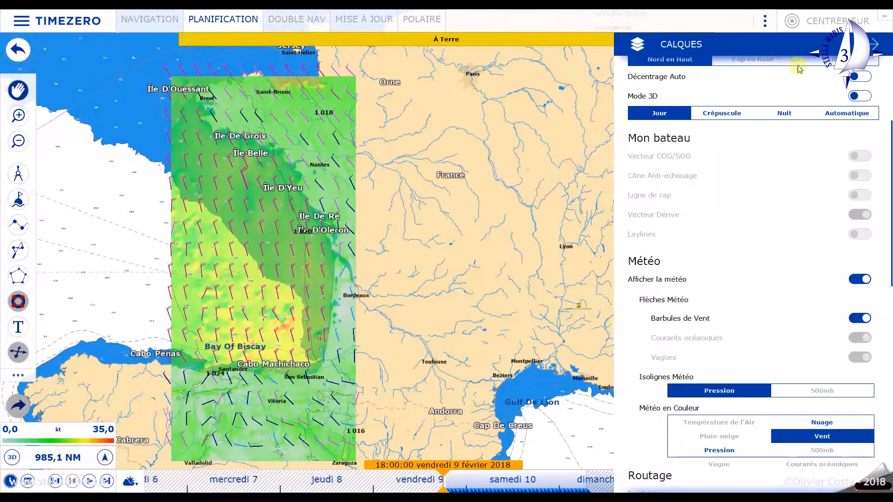
click(876, 46)
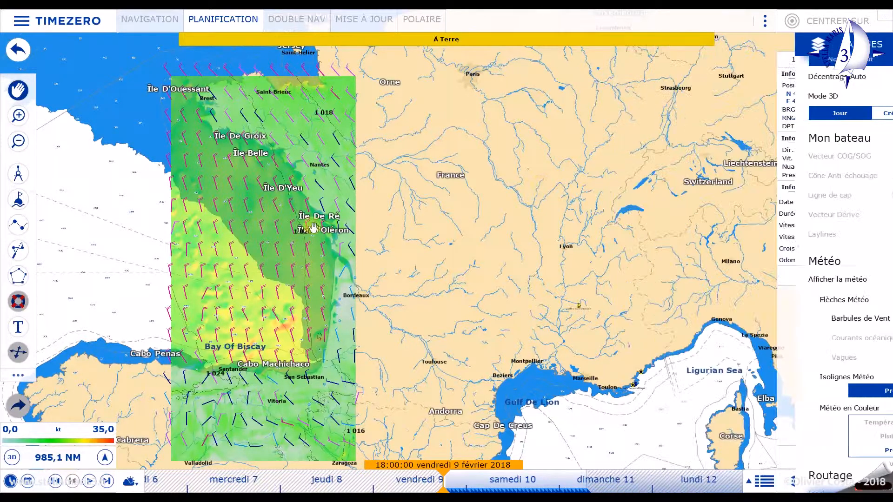
- Measure the distance between two neighbouring wind barbs offshore, west of Pointe de la Coubre, then leave the divider tool
scroll(286, 244, up, 3)
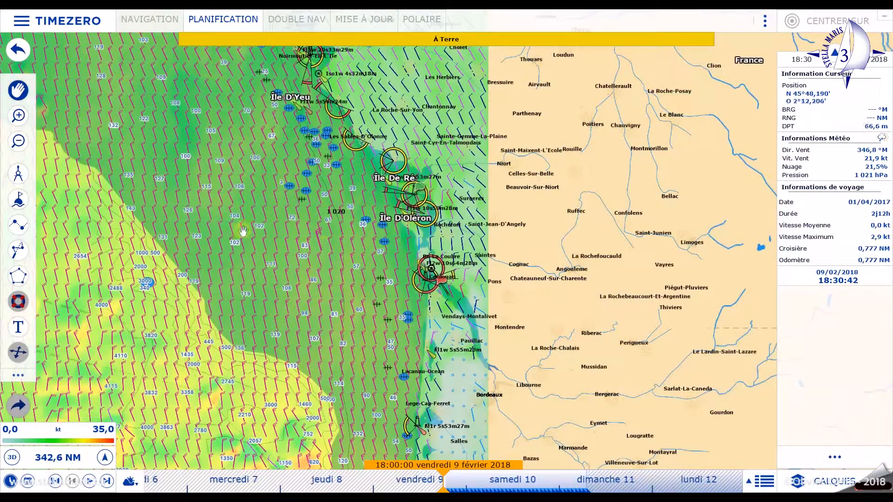
scroll(355, 265, up, 4)
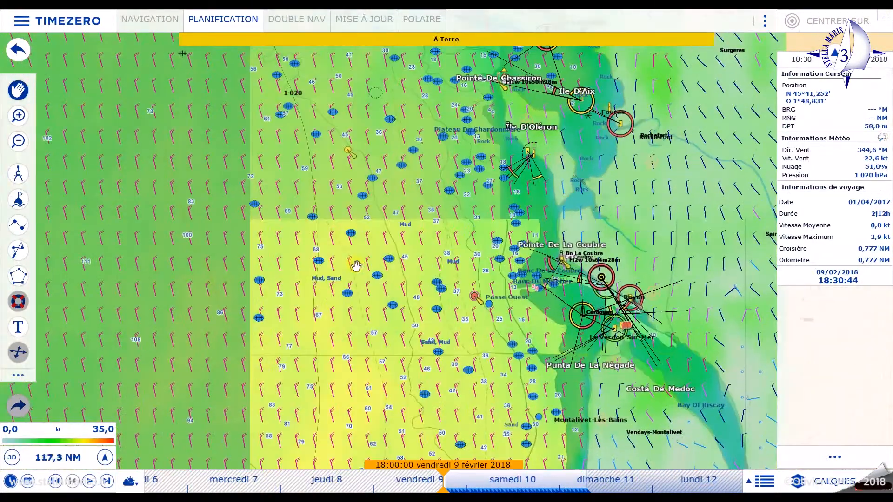
scroll(356, 265, up, 3)
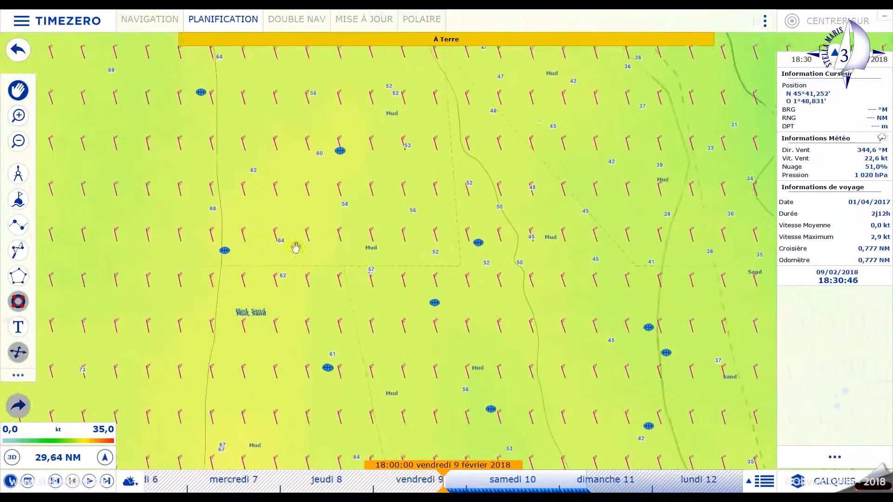
click(19, 175)
drag(273, 231, 307, 231)
double_click(306, 231)
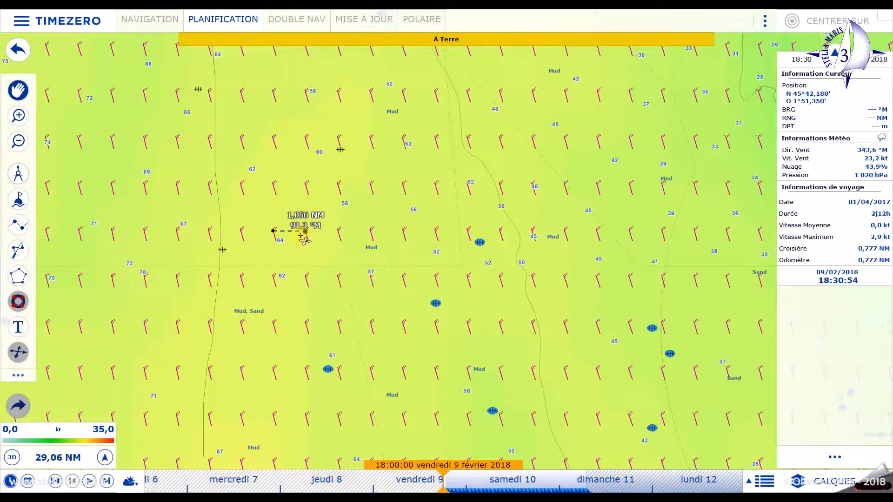
click(18, 175)
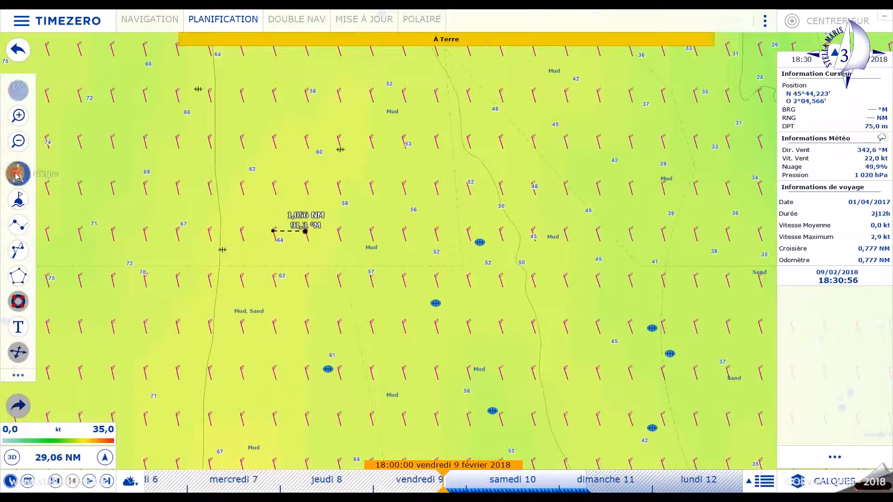
click(19, 175)
- Play the wind forecast animation for the Bay of Biscay and stop it at about 21:20 on 9 February 2018
scroll(325, 237, down, 5)
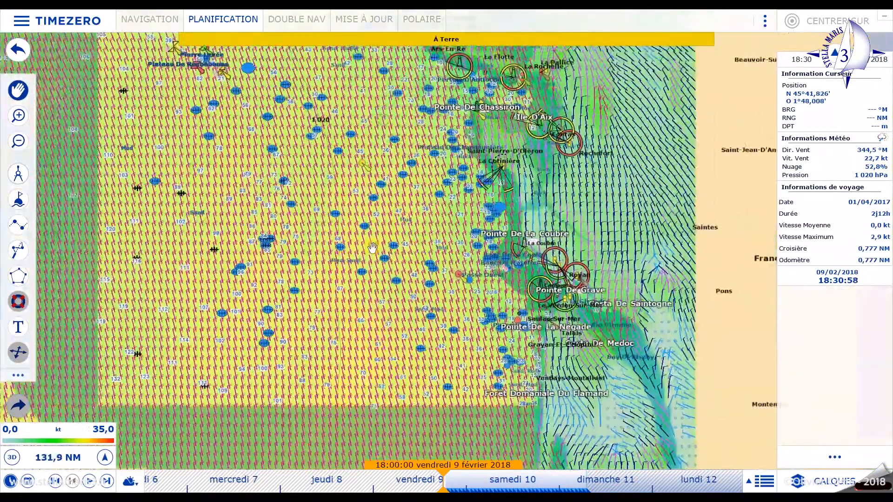
scroll(373, 247, down, 4)
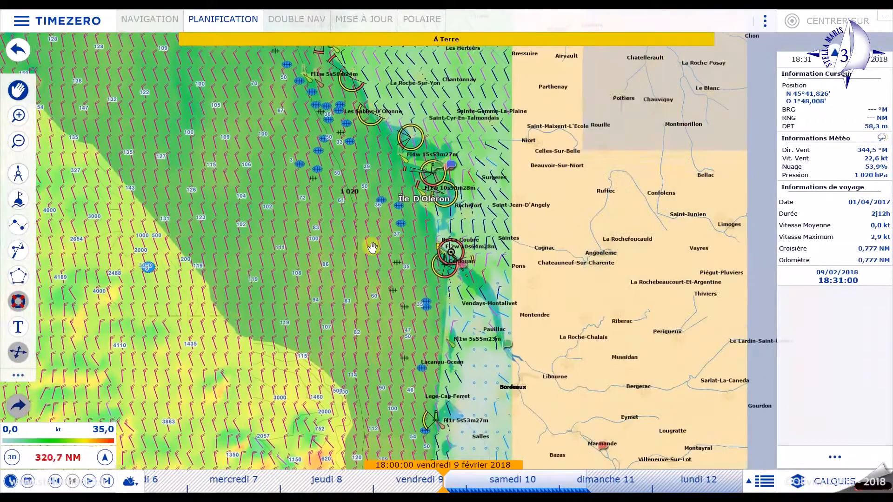
scroll(372, 247, down, 3)
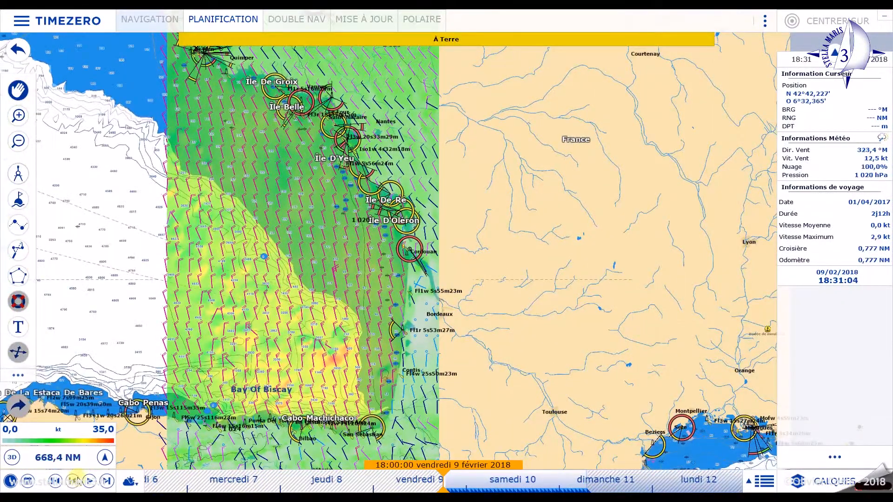
click(90, 481)
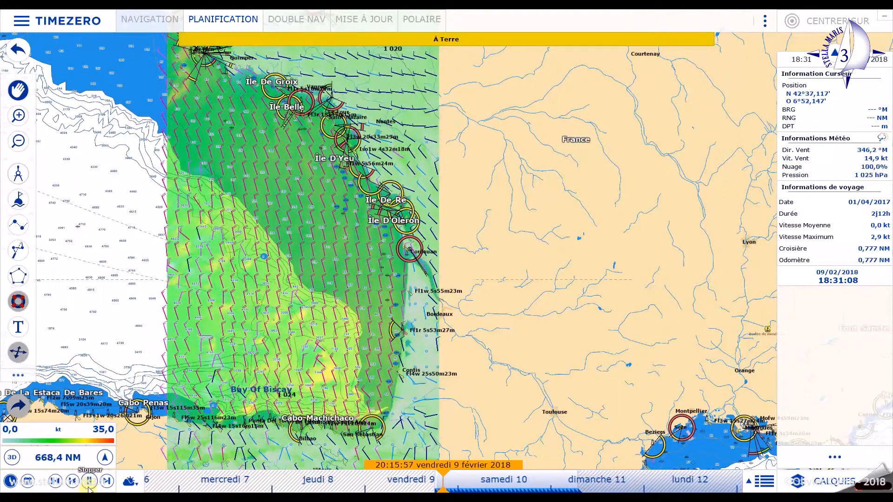
click(90, 484)
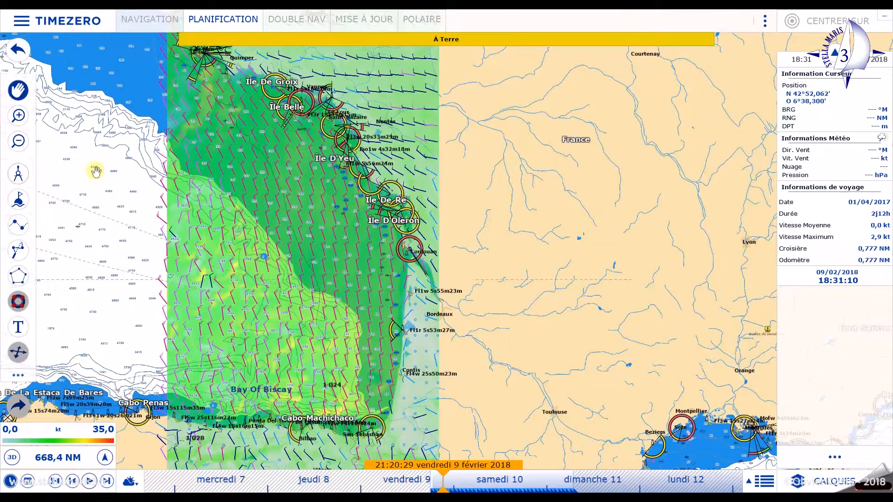
- Open the weather file gcwf_europe_2018-02-09_17-27-06.grb from Documents\squid\grib
click(58, 23)
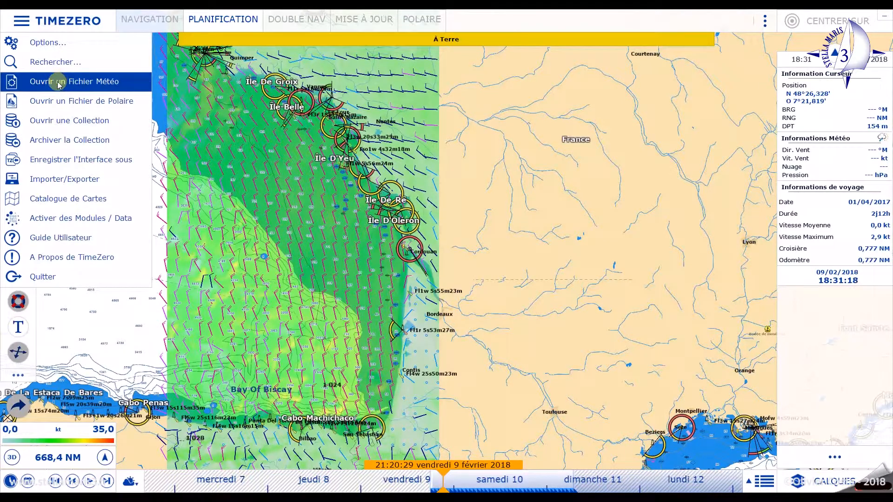
click(59, 83)
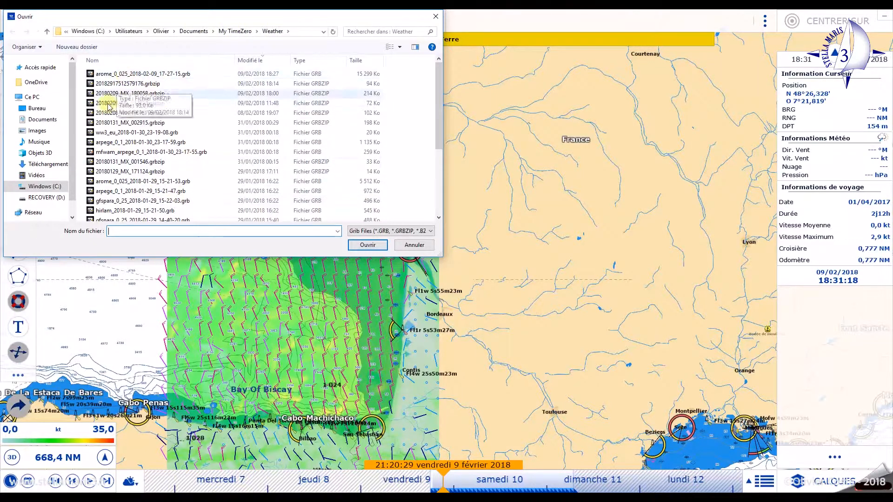
click(42, 119)
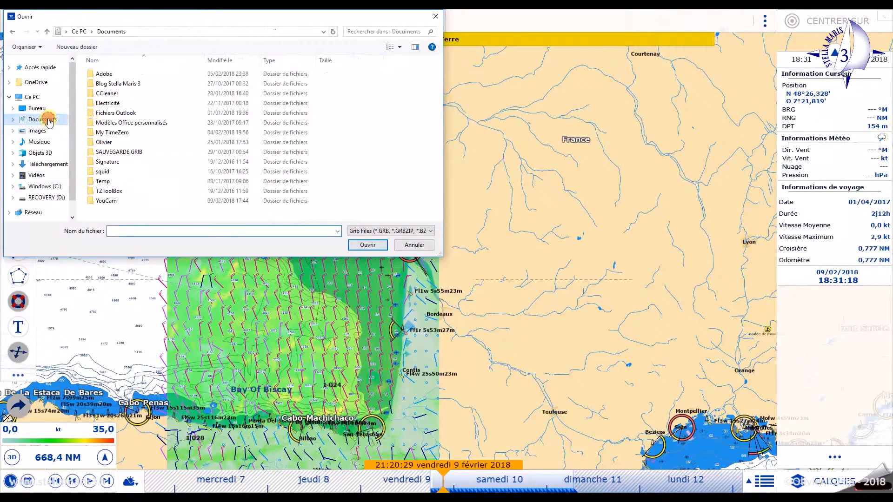
click(102, 172)
double_click(102, 172)
double_click(110, 75)
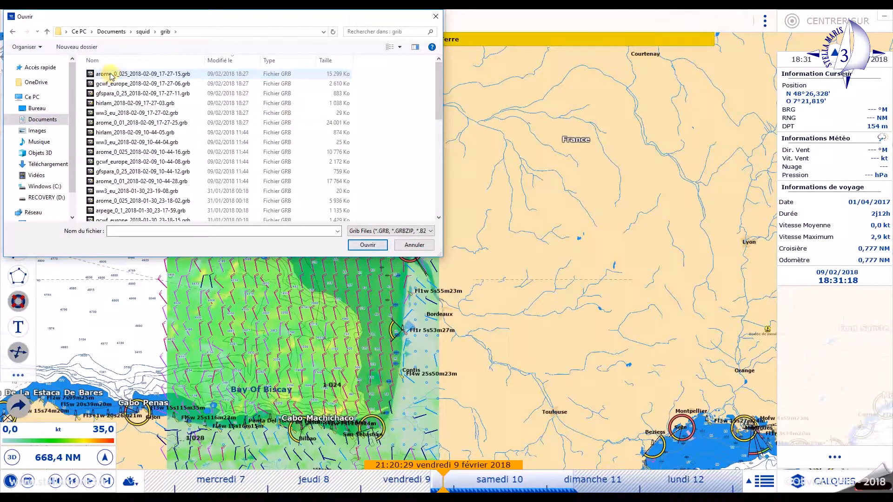
double_click(106, 85)
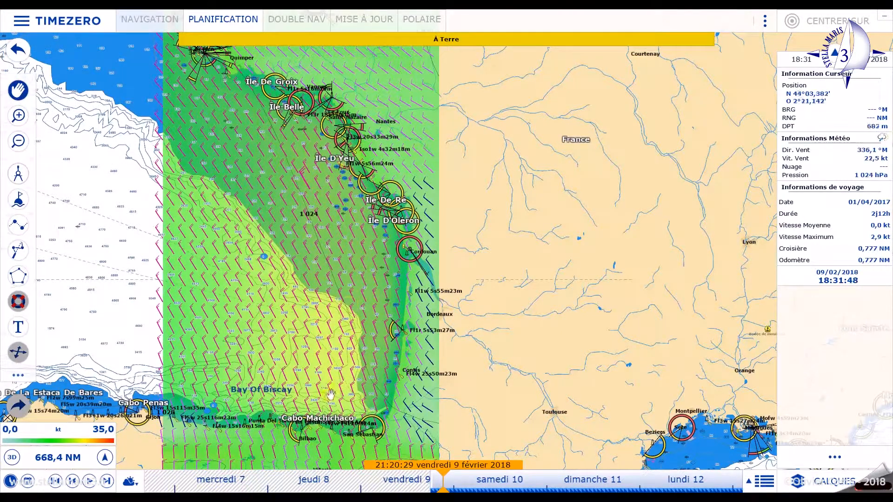
- Check the loaded file's forecast period and contents in the update workspace, and return to the planning workspace
click(370, 21)
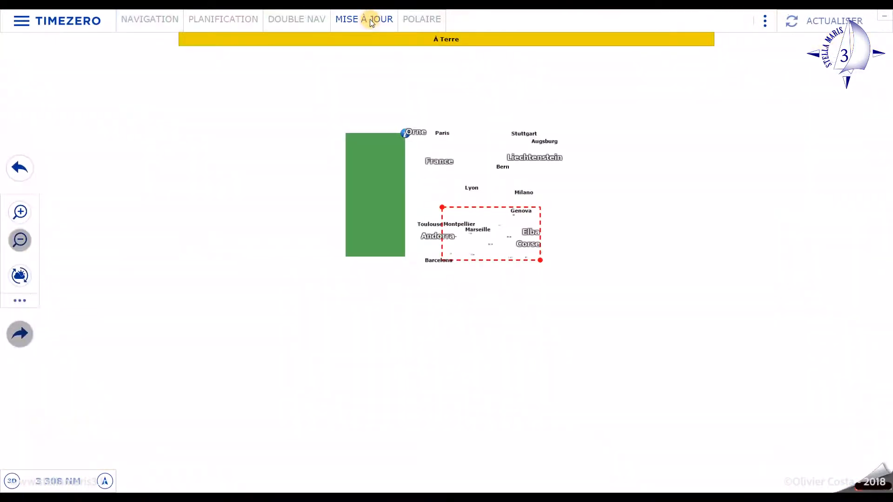
mouse_move(408, 136)
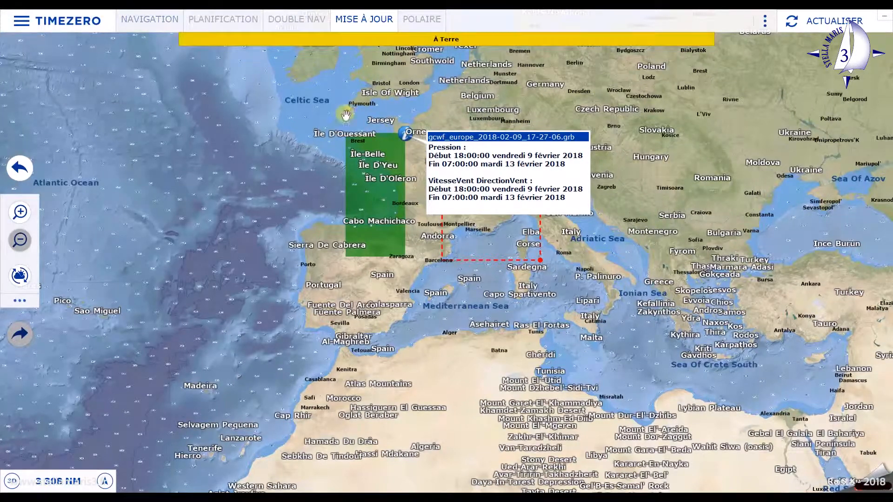
click(206, 19)
- Open the weather file hirlam_2018-02-09_10-44-05.grb from Documents\squid\grib
click(82, 17)
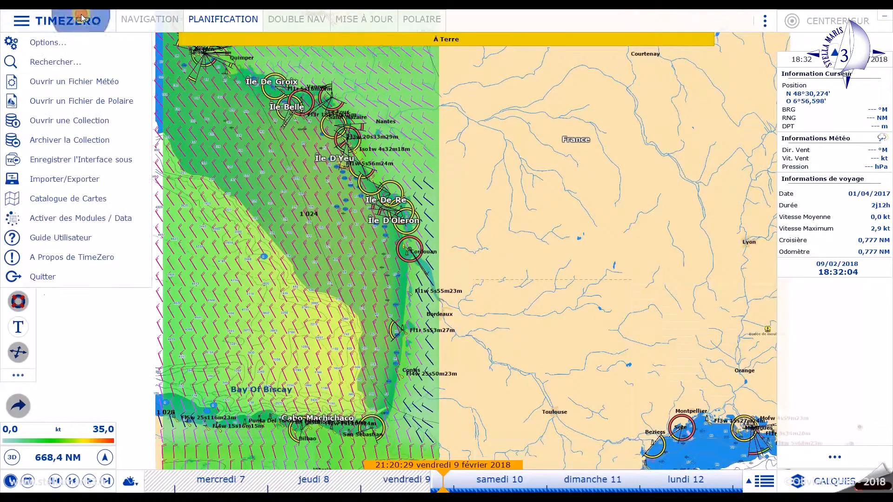
click(71, 82)
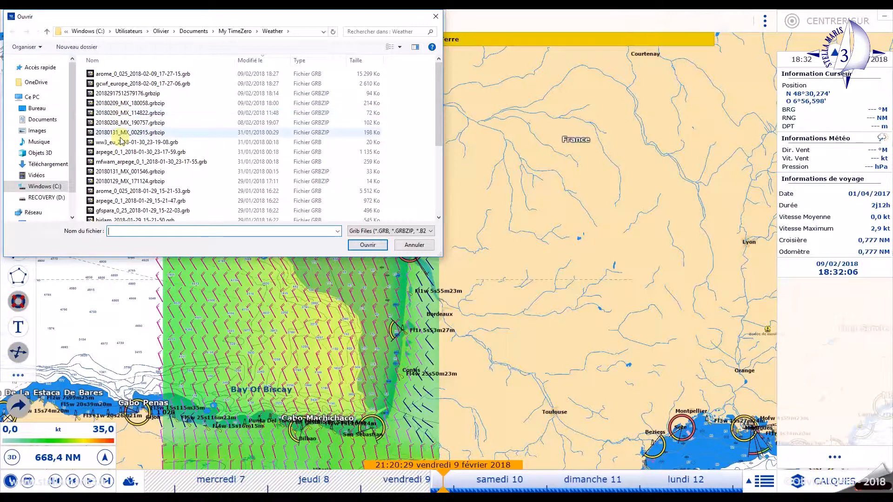
click(47, 124)
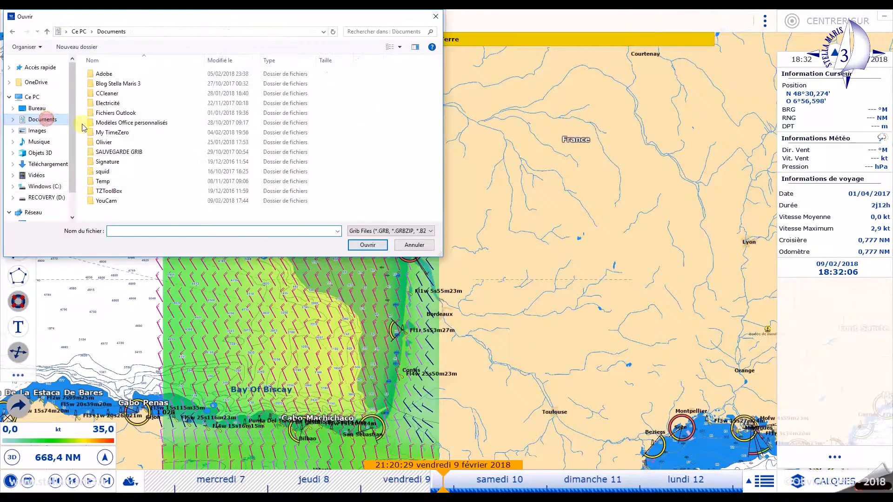
double_click(106, 176)
double_click(100, 74)
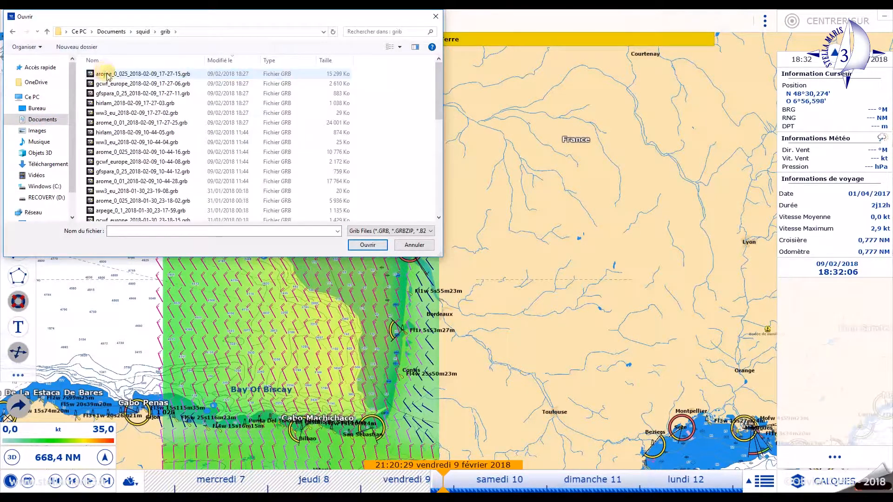
click(107, 135)
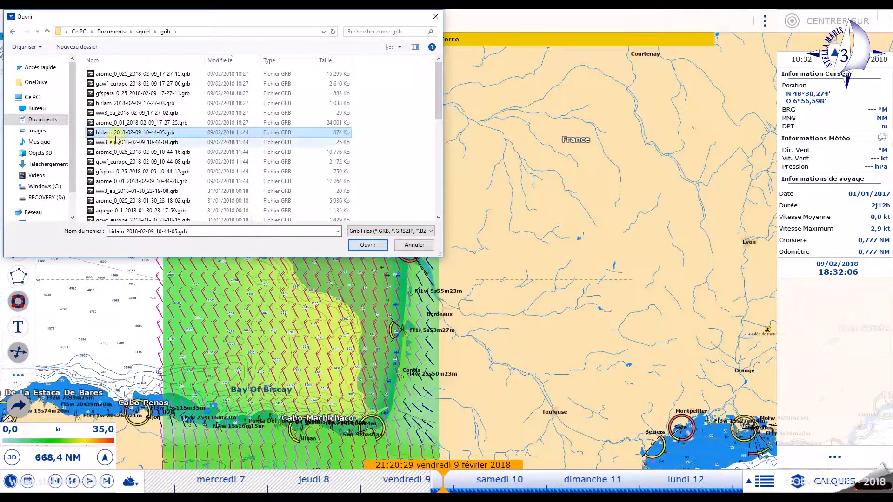
click(368, 245)
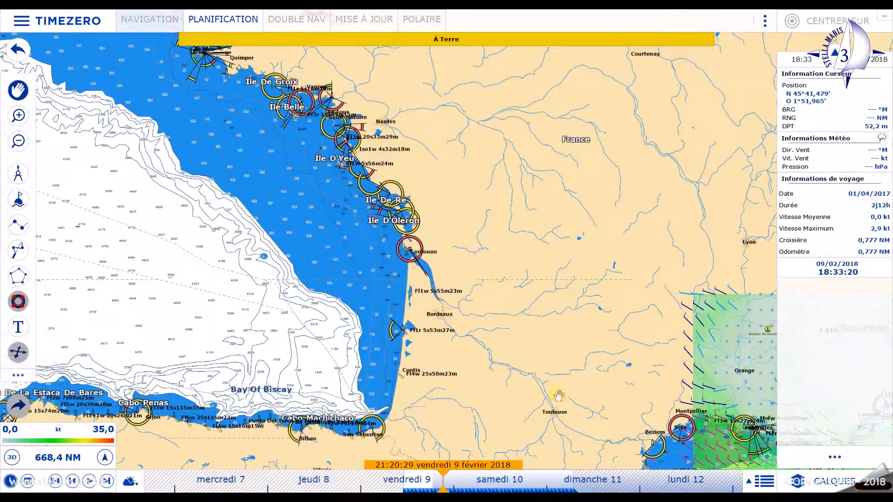
- Bring the Ligurian Sea forecast area into view and set the forecast time to about 04:47 on Saturday 10 February 2018
drag(671, 386, 125, 241)
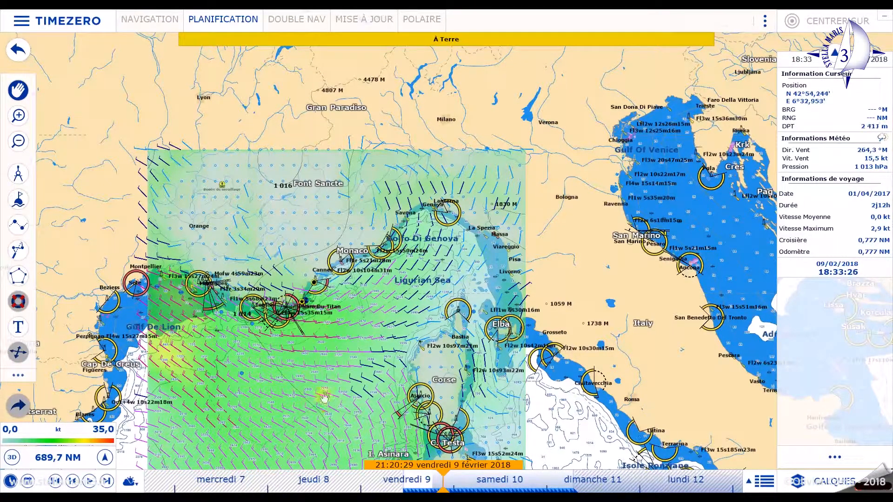
mouse_move(516, 481)
mouse_down()
mouse_move(371, 482)
mouse_move(496, 487)
mouse_up()
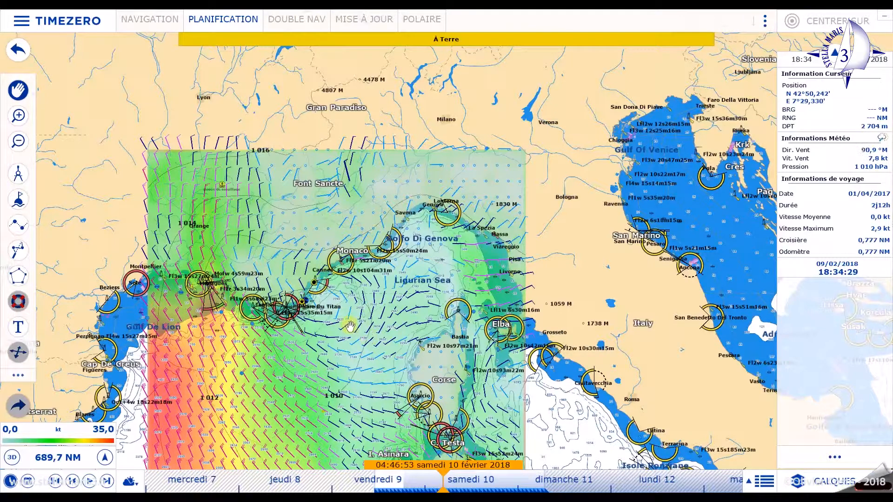
- Measure the distance between two neighbouring wind barbs offshore, east of Cap de Saint-Tropez, and leave the divider tool
scroll(349, 325, up, 5)
scroll(348, 317, up, 3)
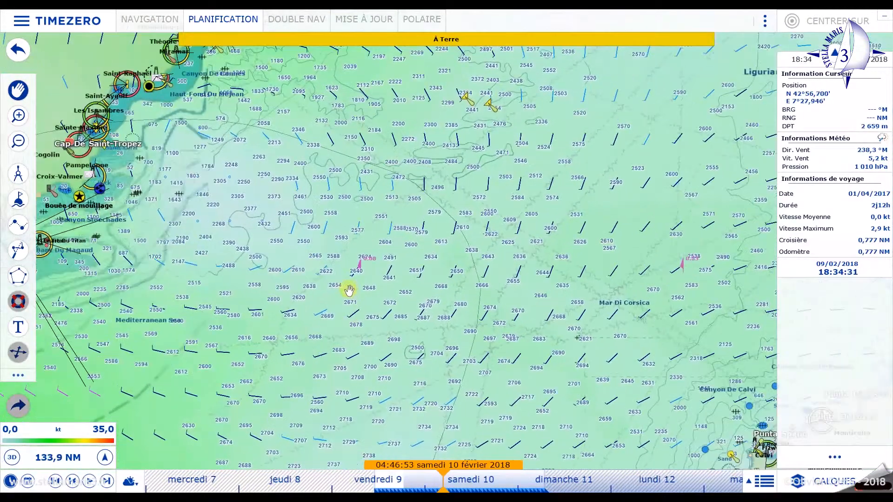
click(18, 173)
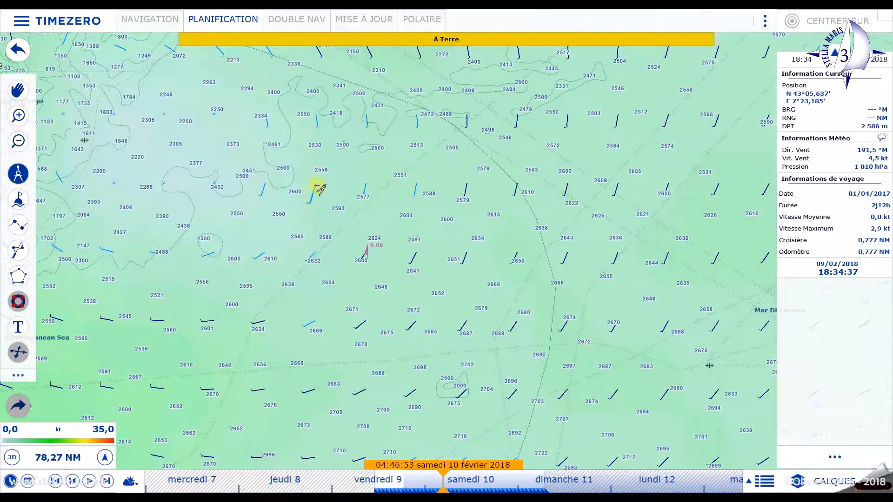
drag(317, 185, 367, 185)
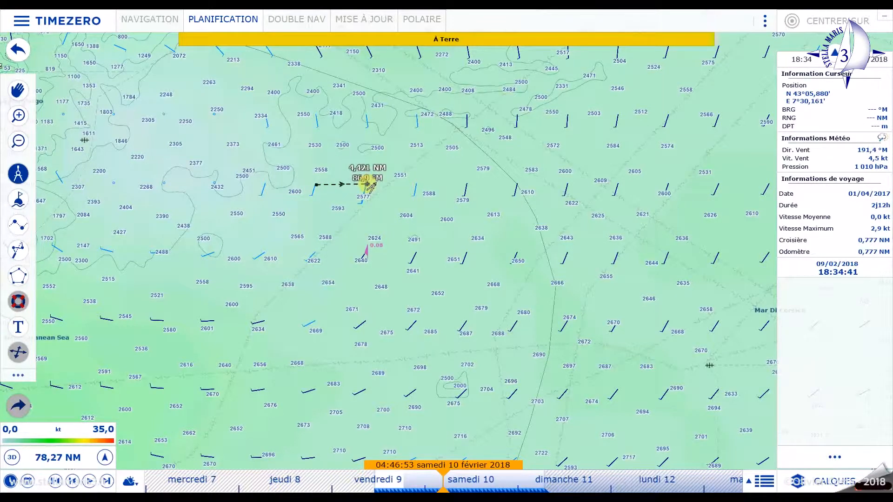
double_click(366, 184)
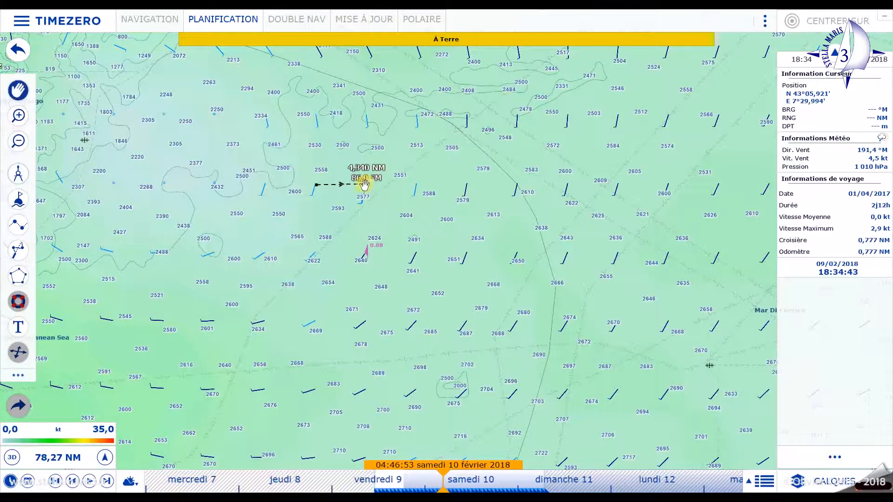
- Open the weather file arome_0_025_2018-02-09_10-44-16.grb from Documents\squid\grib
click(67, 21)
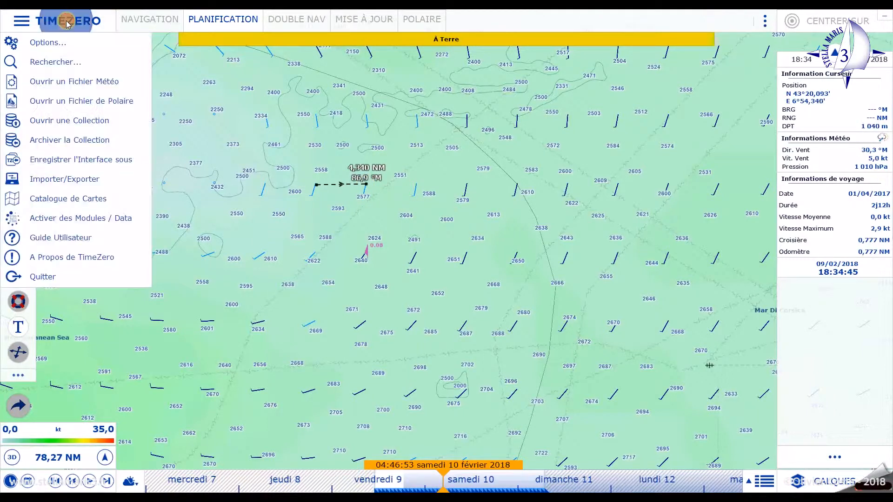
click(77, 83)
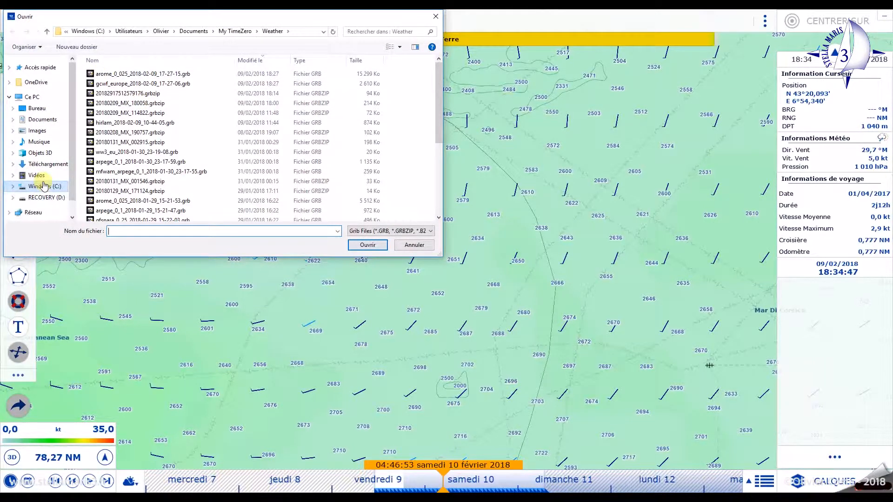
click(42, 120)
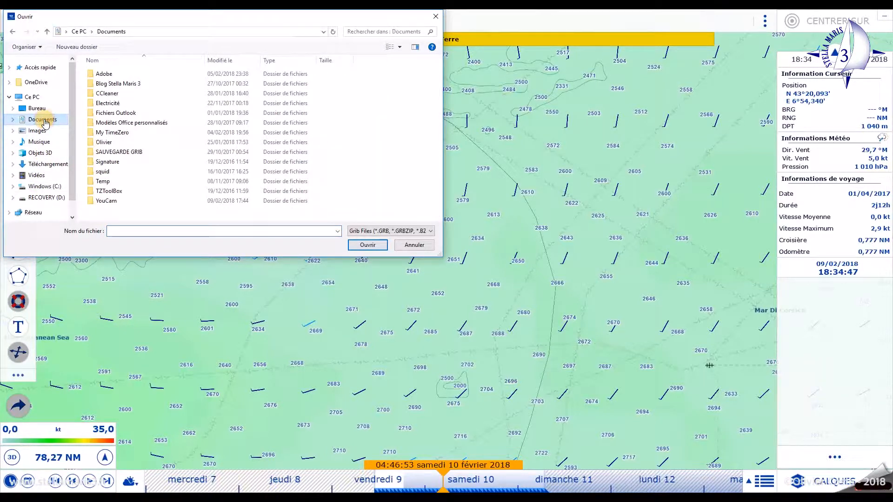
double_click(105, 171)
click(107, 75)
double_click(108, 75)
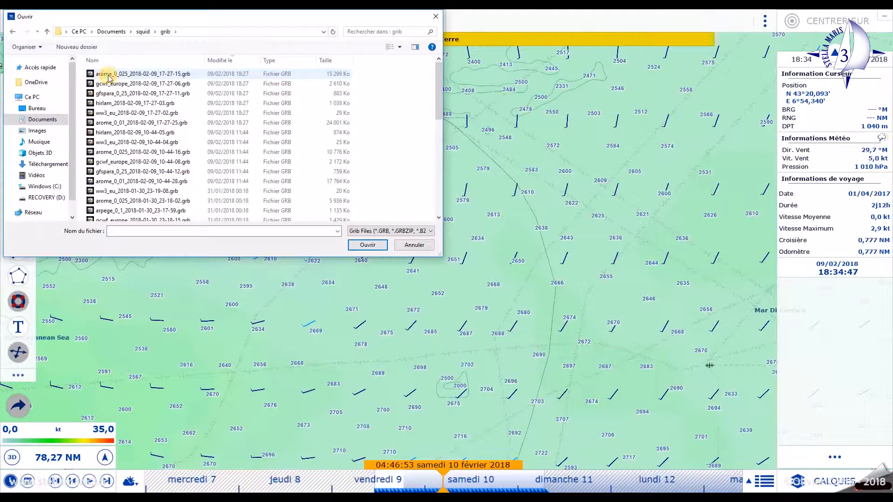
click(110, 152)
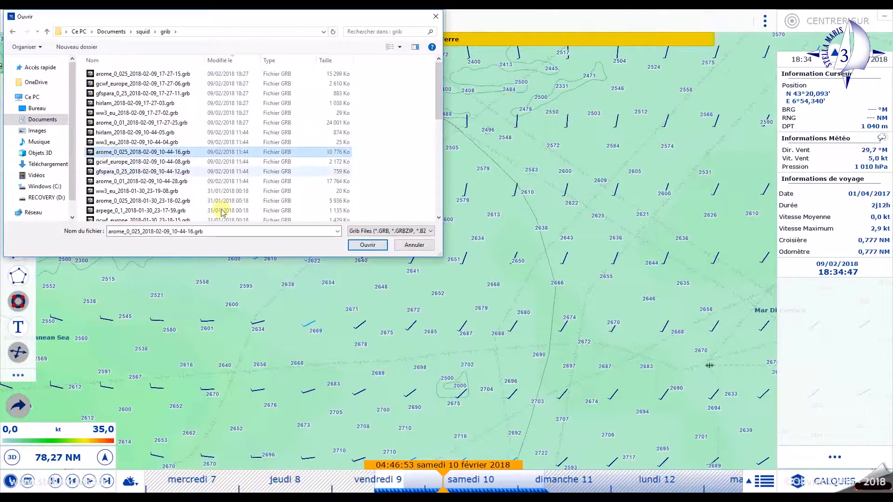
click(366, 245)
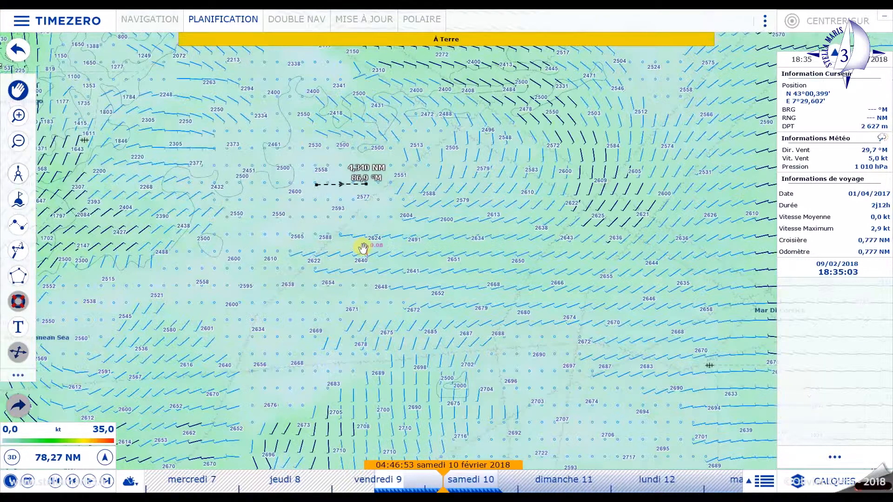
- Measure the spacing between two adjacent wind grid points just east of the existing ruler line, and leave the divider tool
scroll(408, 196, up, 5)
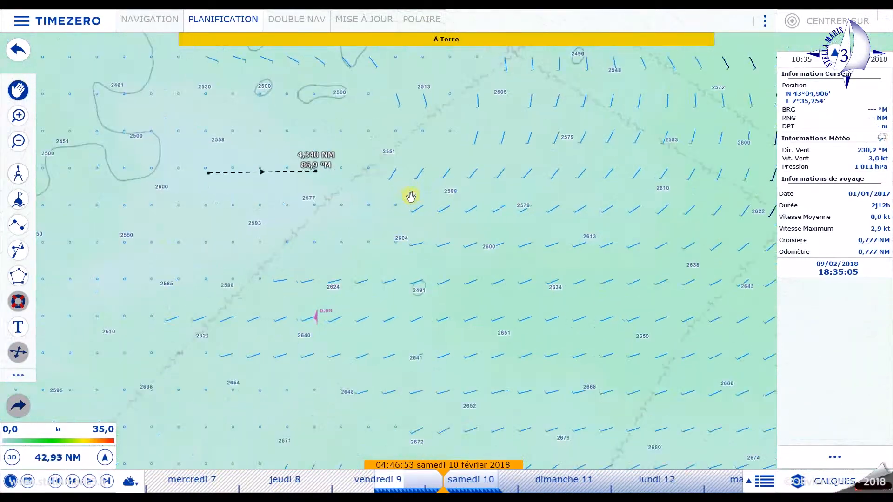
click(18, 174)
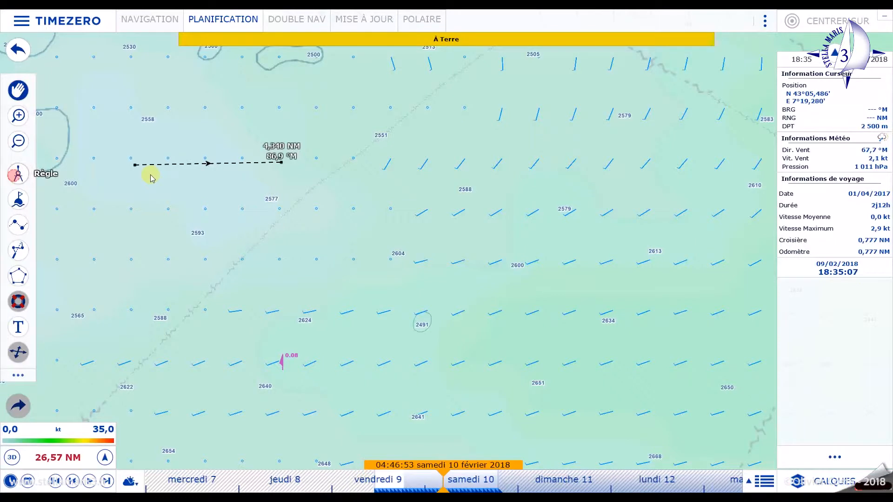
drag(465, 159, 503, 158)
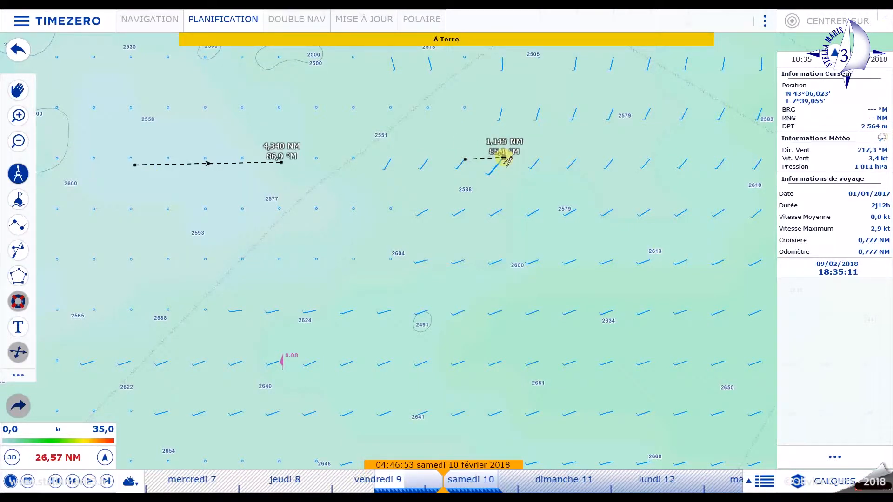
key(Escape)
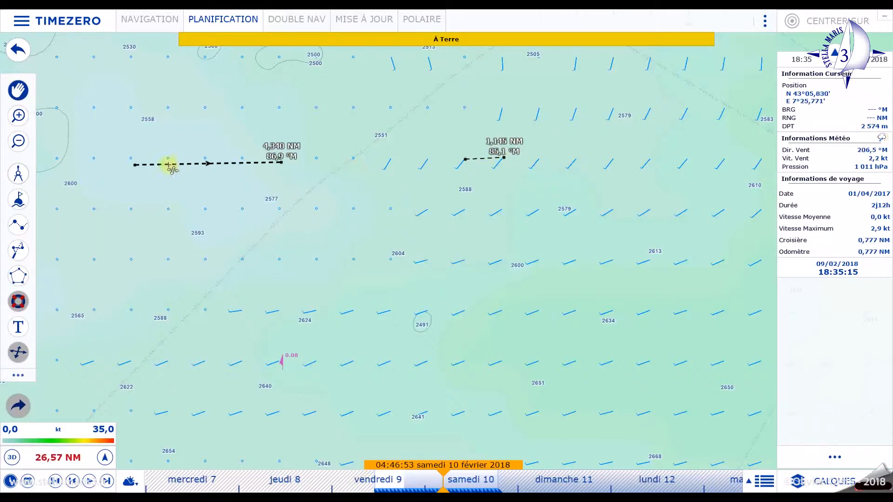
- Open the weather file 20180209_MX_180058.grbzip from the My TimeZero\Weather folder
click(68, 23)
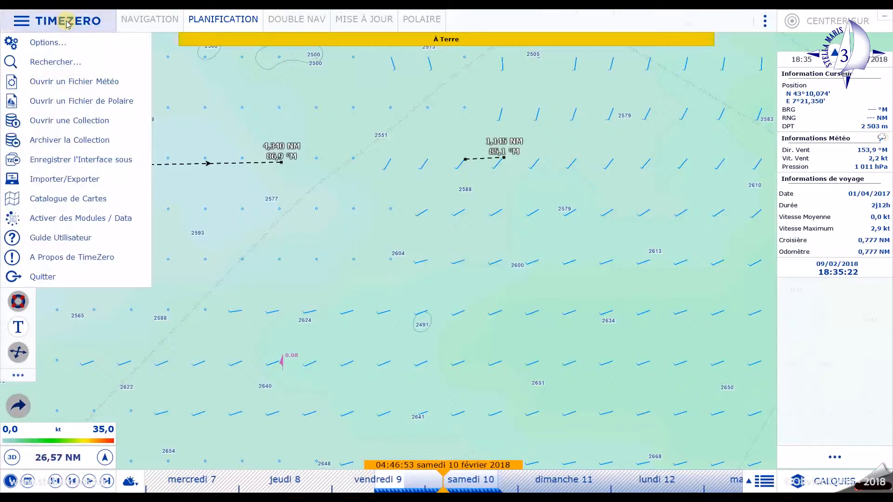
click(72, 83)
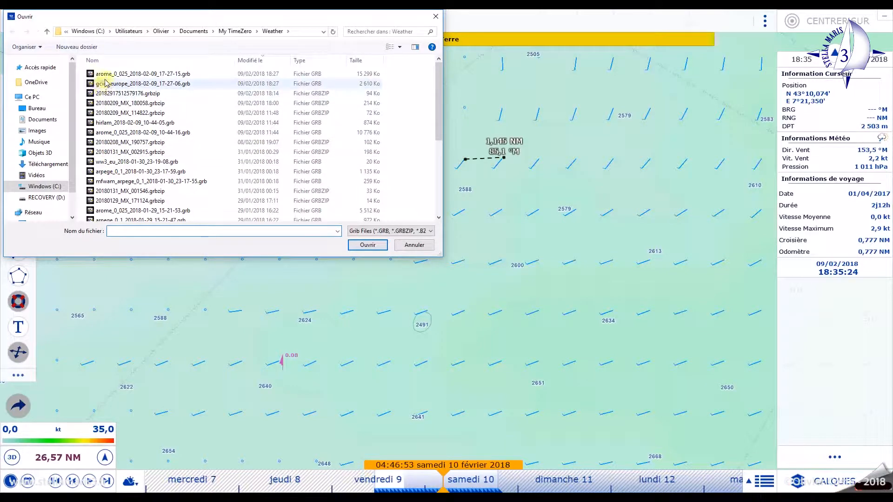
click(107, 103)
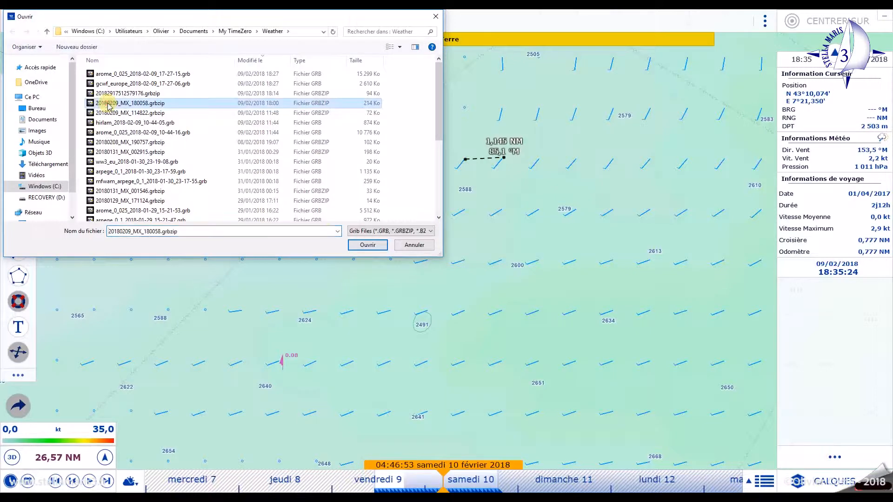
click(366, 245)
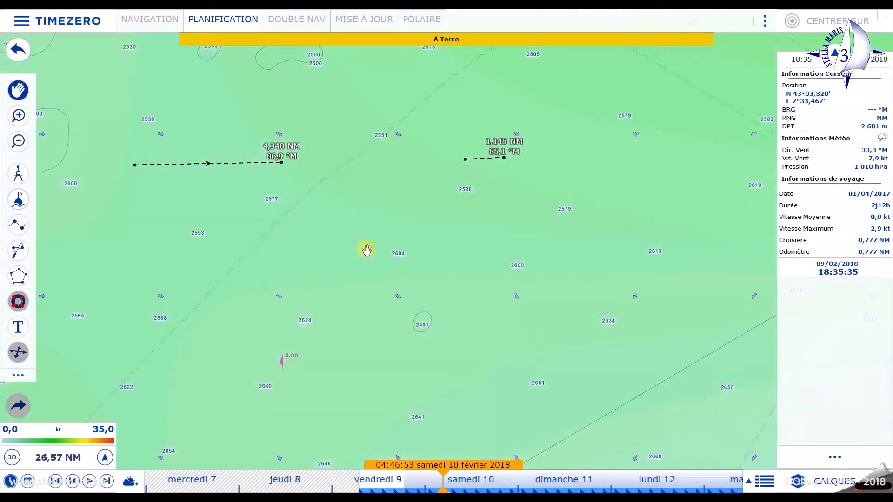
- Measure the distance between two neighbouring wind barbs south of the existing ruler lines, and leave the divider tool
scroll(367, 250, down, 5)
scroll(368, 250, up, 5)
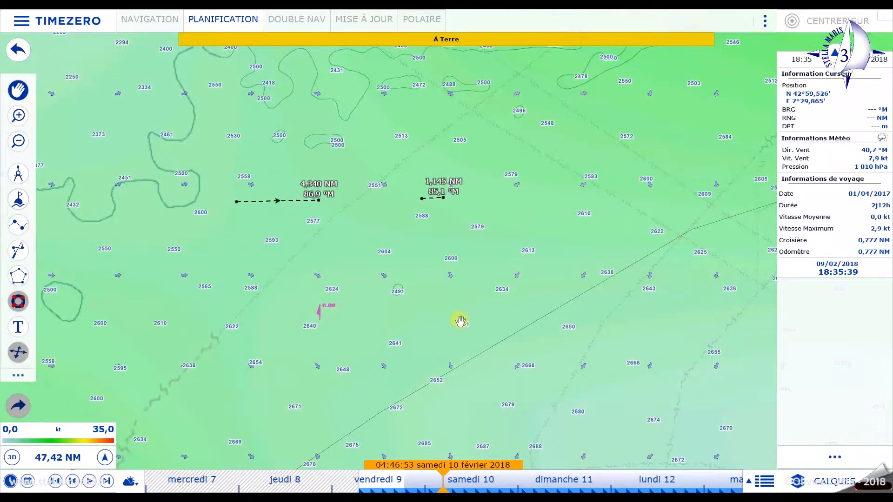
scroll(471, 266, down, 2)
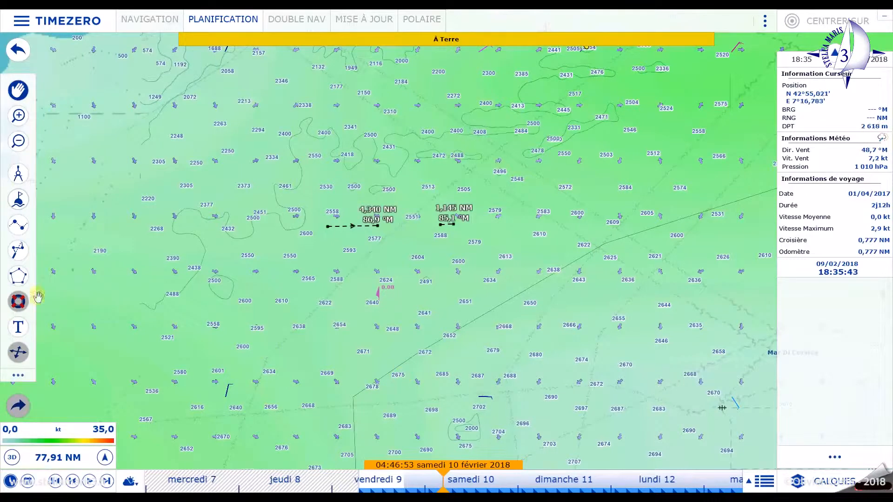
click(17, 173)
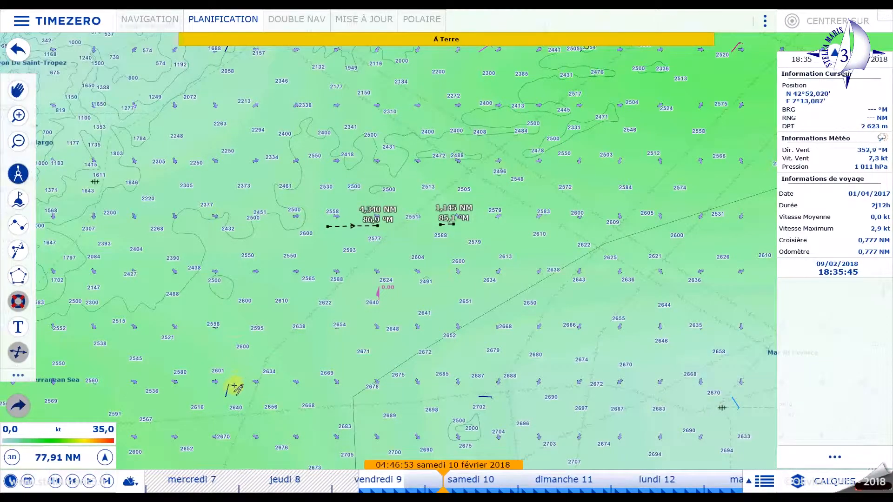
mouse_move(229, 390)
mouse_down()
mouse_move(502, 399)
mouse_move(489, 398)
mouse_up()
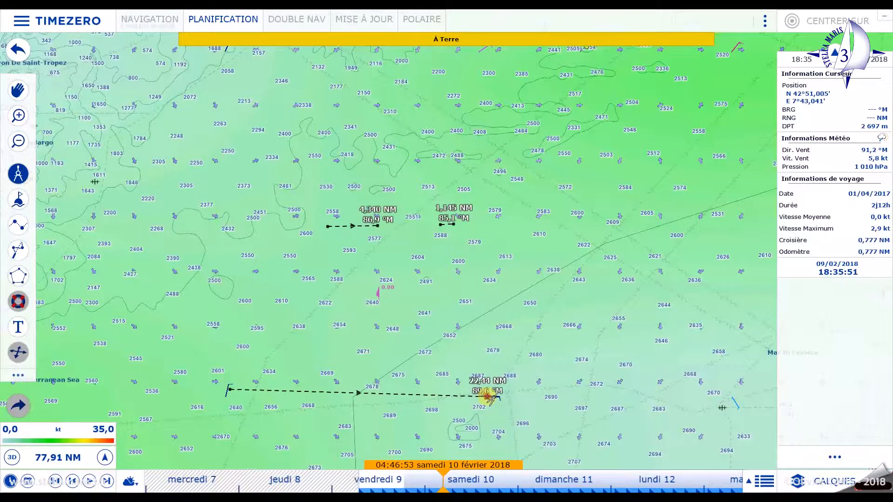
key(Escape)
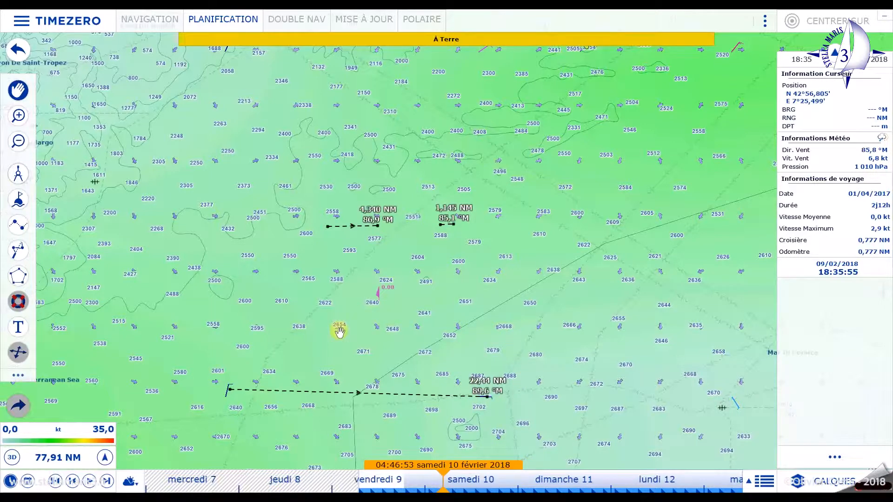
- Examine the wind barbs and small forecast arrows across the Ligurian Sea and along the coast from Saint-Tropez to Monaco
scroll(273, 365, down, 5)
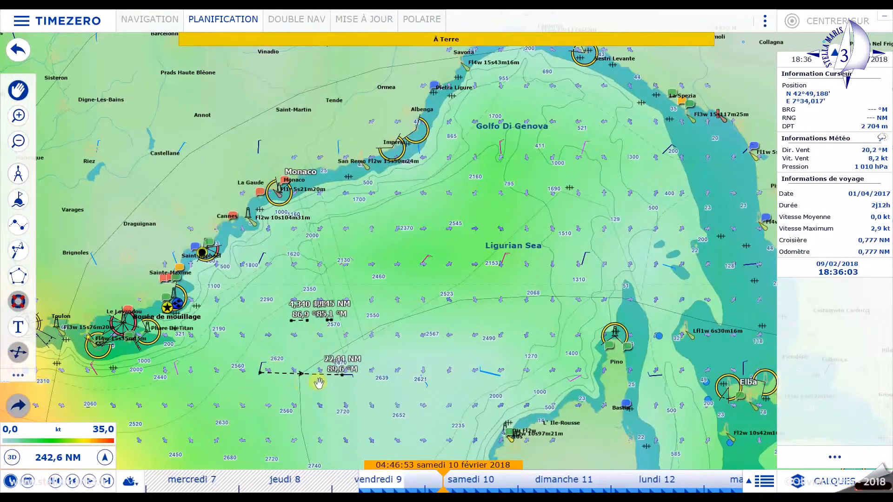
scroll(318, 379, up, 5)
drag(253, 250, 311, 391)
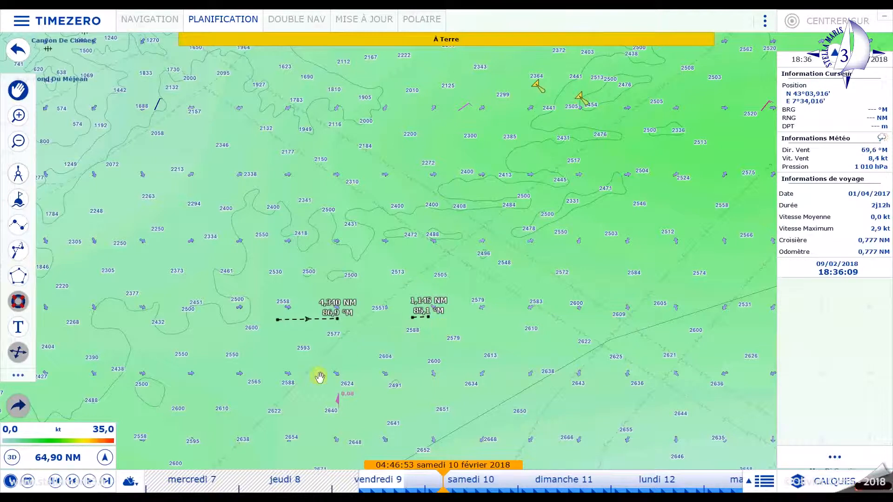
scroll(297, 372, down, 4)
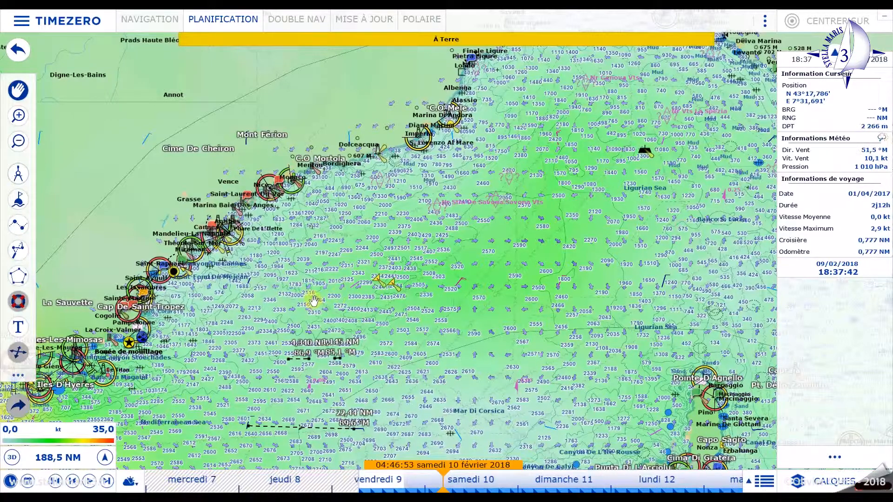
scroll(314, 300, up, 1)
scroll(313, 300, up, 2)
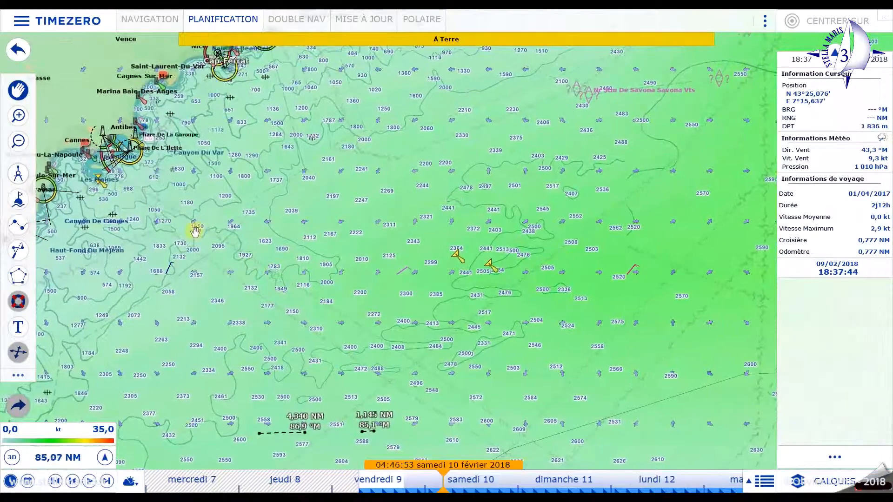
drag(197, 231, 343, 313)
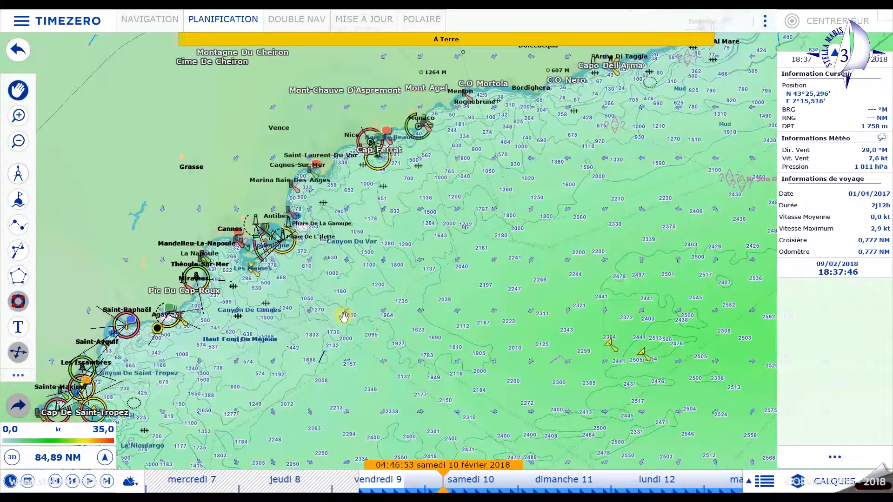